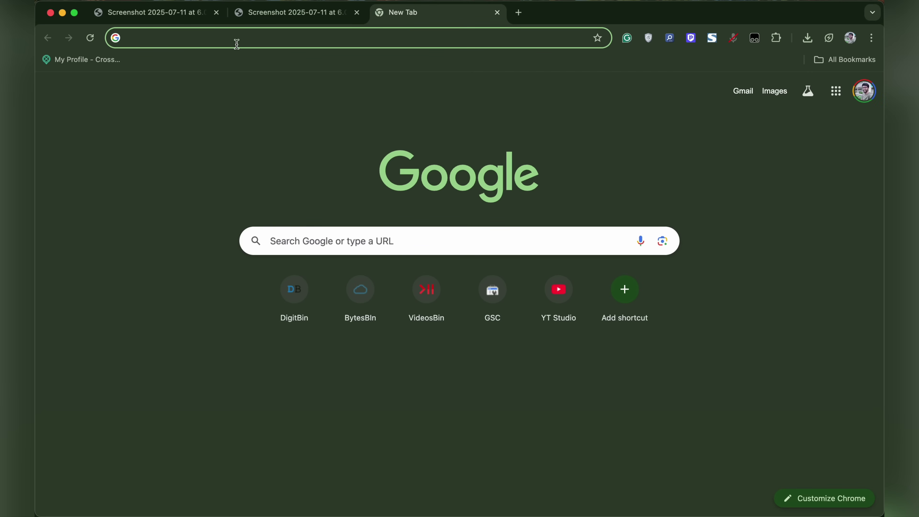
Step: Open the chrome://flags experiments page in the new tab
click(237, 44)
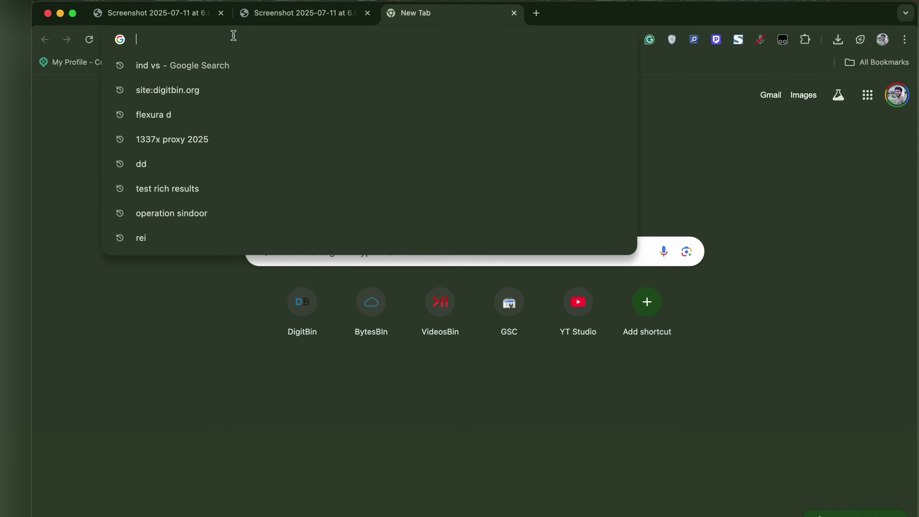
text(c)
key(Escape)
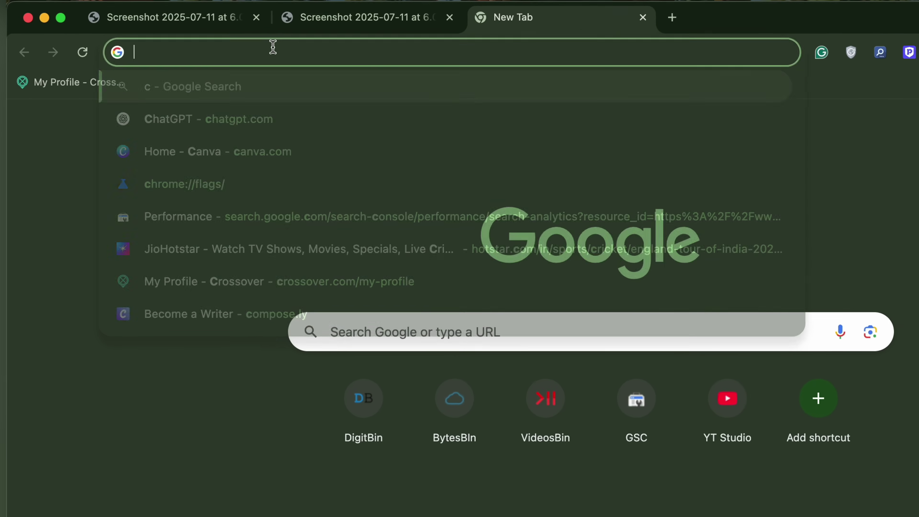
text(chrome://flags)
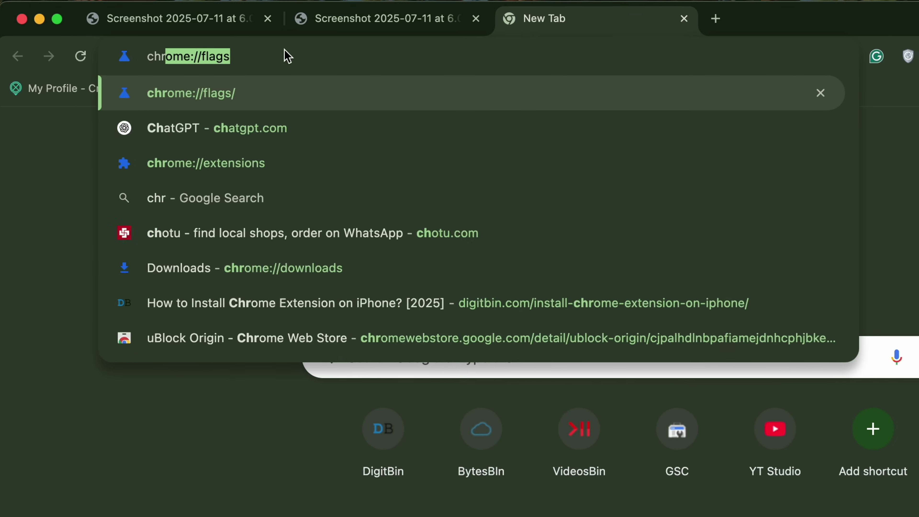
key(Return)
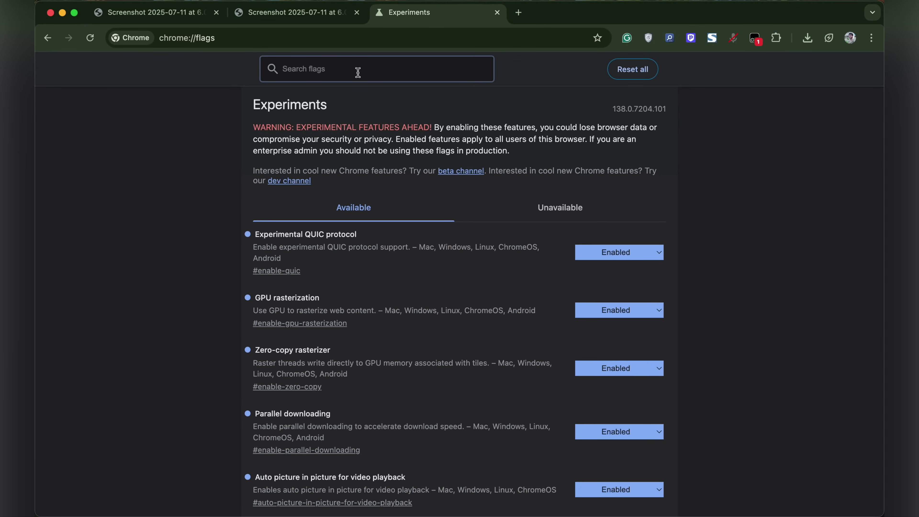
Step: Filter for 'Manife', enable 'Allow legacy extension manifest versions', and relaunch Chrome
text(Manifest)
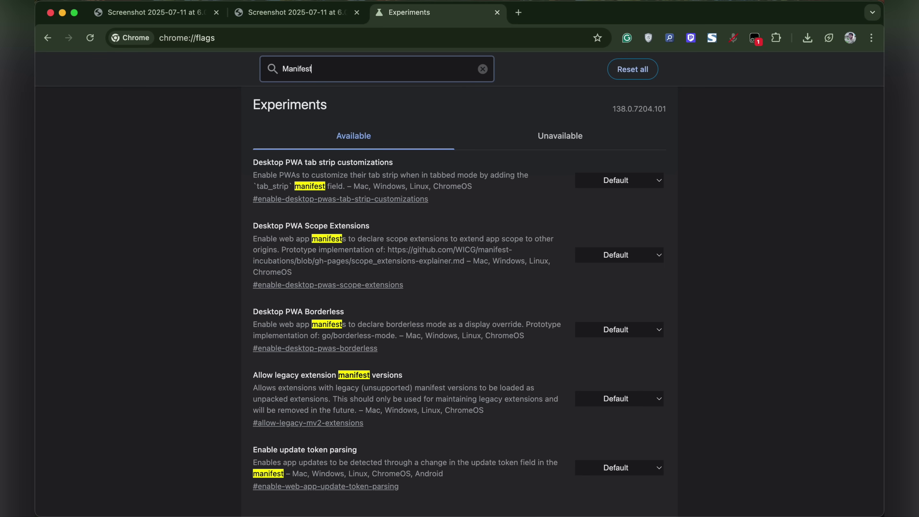
scroll(275, 243, down, 3)
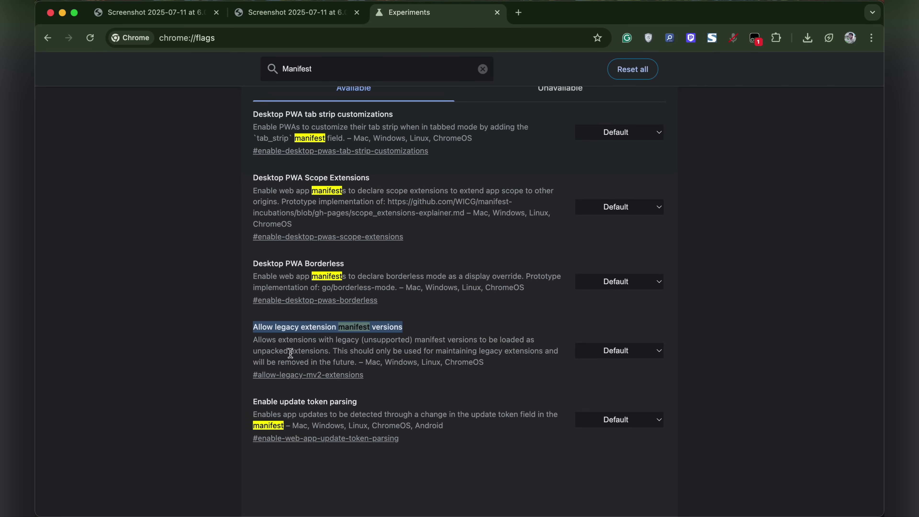
scroll(291, 353, up, 5)
scroll(406, 348, down, 5)
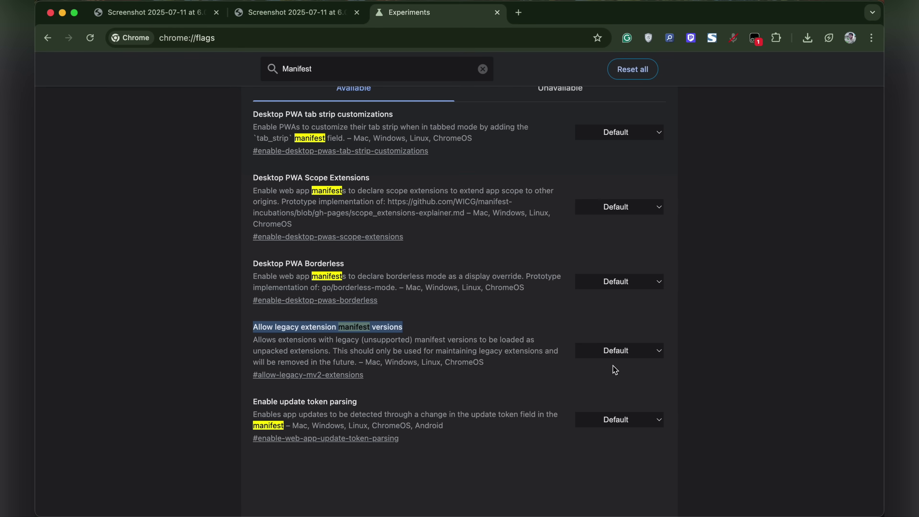
click(637, 350)
click(631, 365)
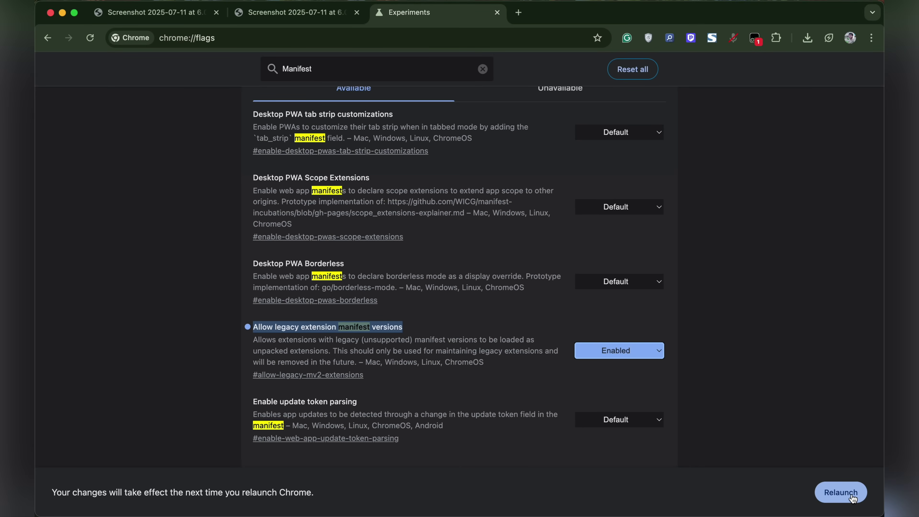
click(841, 492)
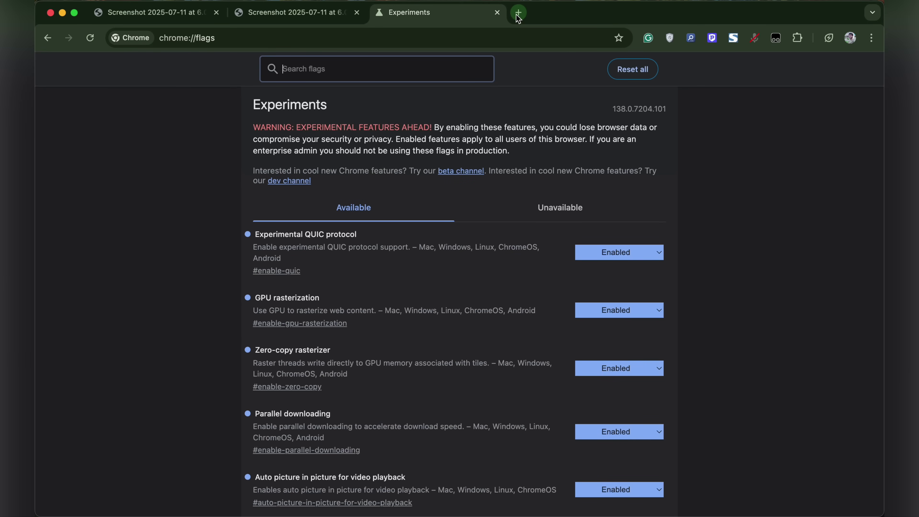
Step: Close the Experiments tab and open chrome://extensions, where Developer mode is on
click(497, 12)
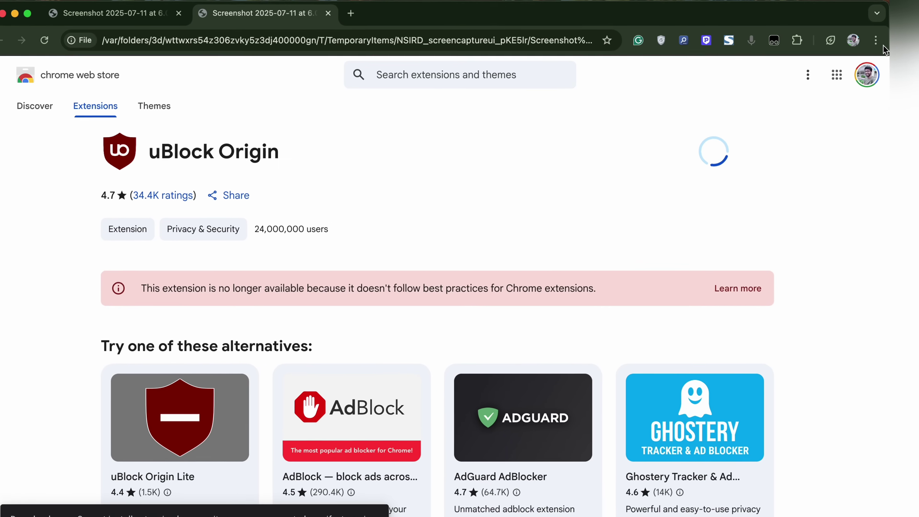
click(871, 38)
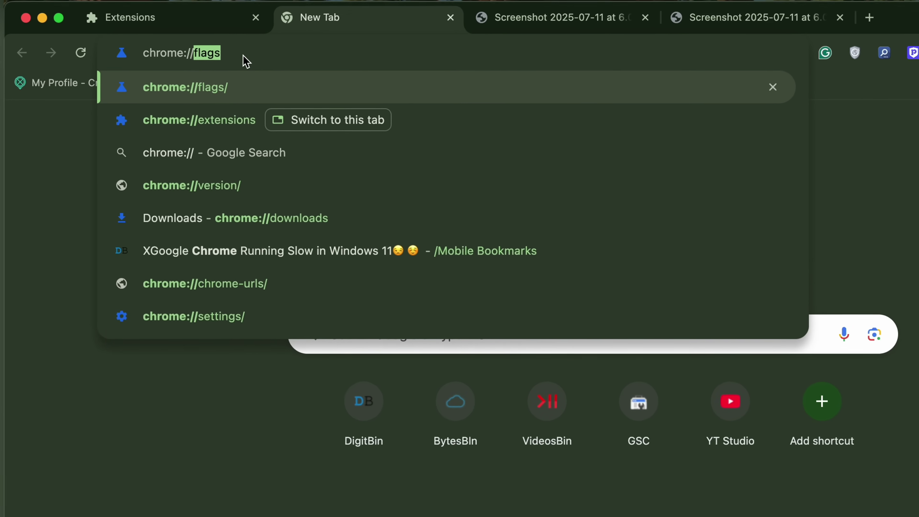
key(Down)
key(Return)
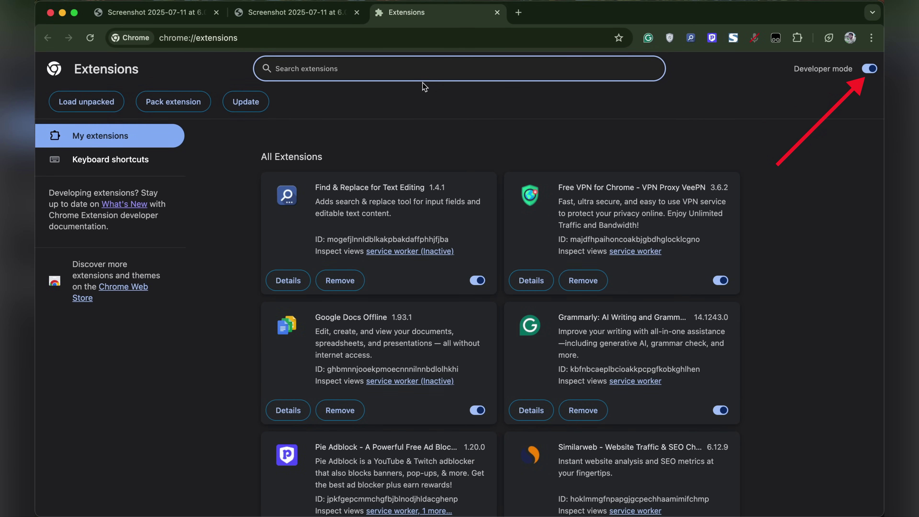
Step: Search 'ublock origin' and download uBlock0_1.65.0.chromium.zip from the GitHub 1.65.0 release
click(518, 13)
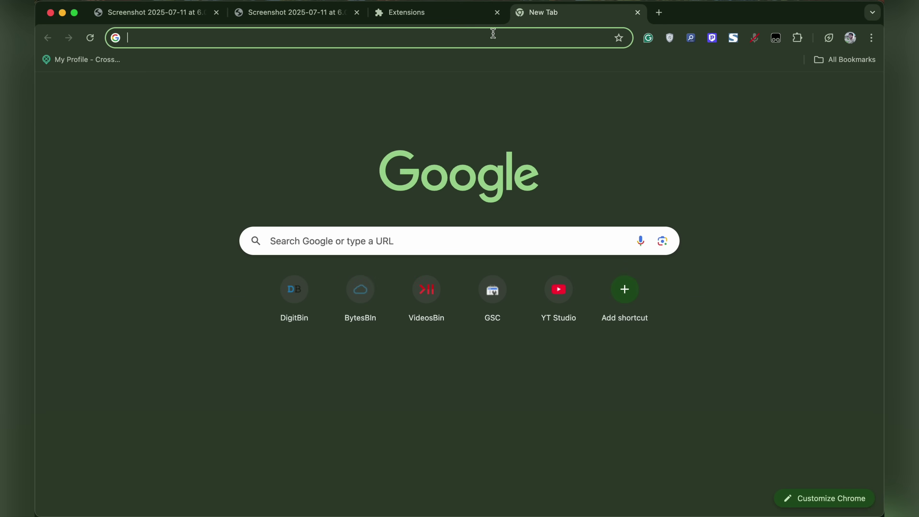
text(ublock origin)
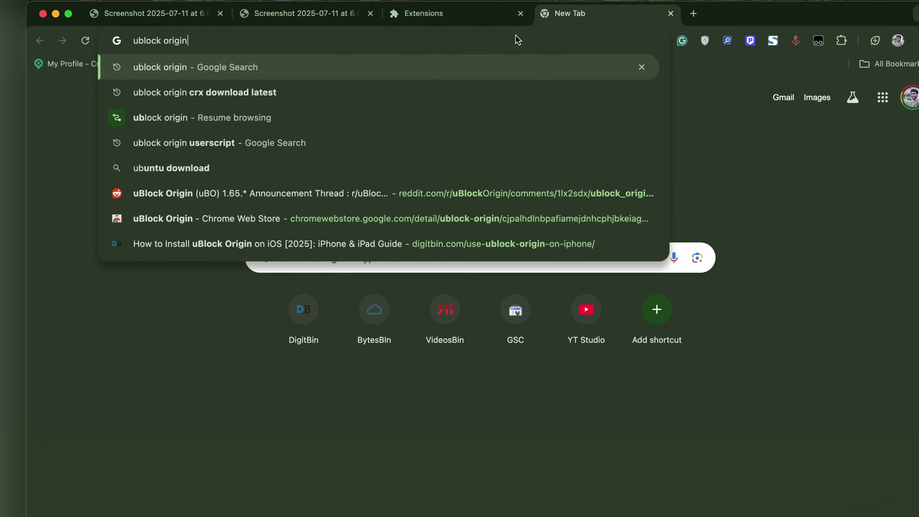
key(Return)
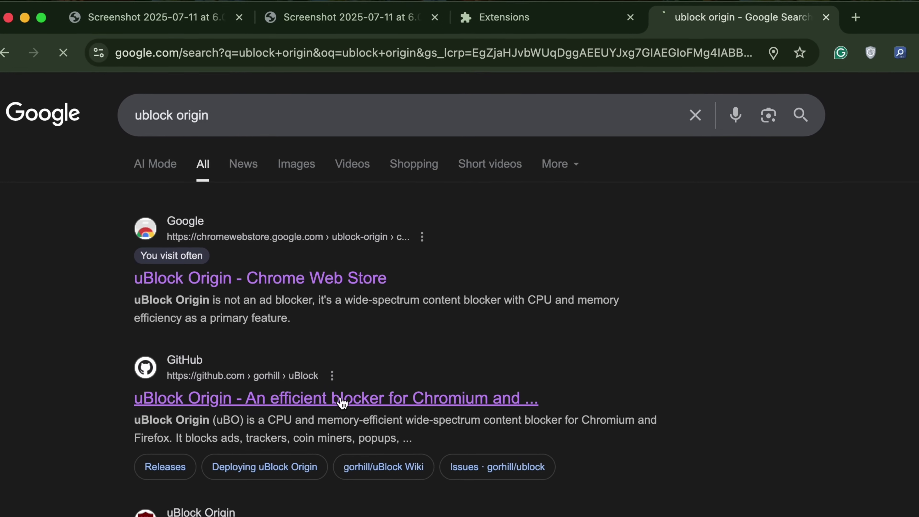
click(332, 376)
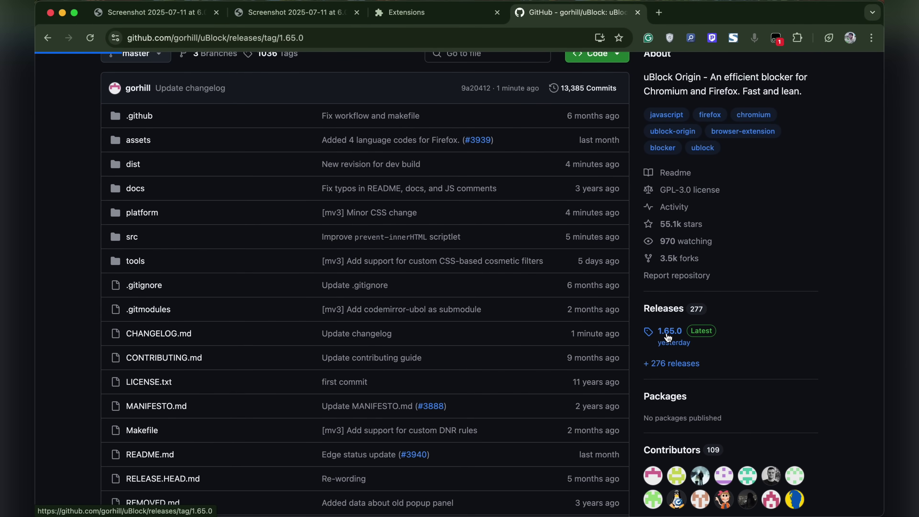
scroll(300, 283, down, 10)
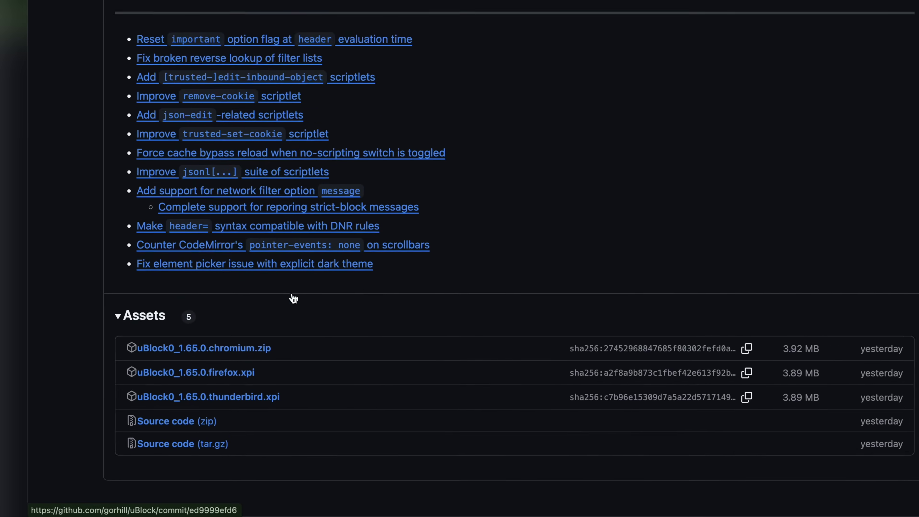
click(222, 309)
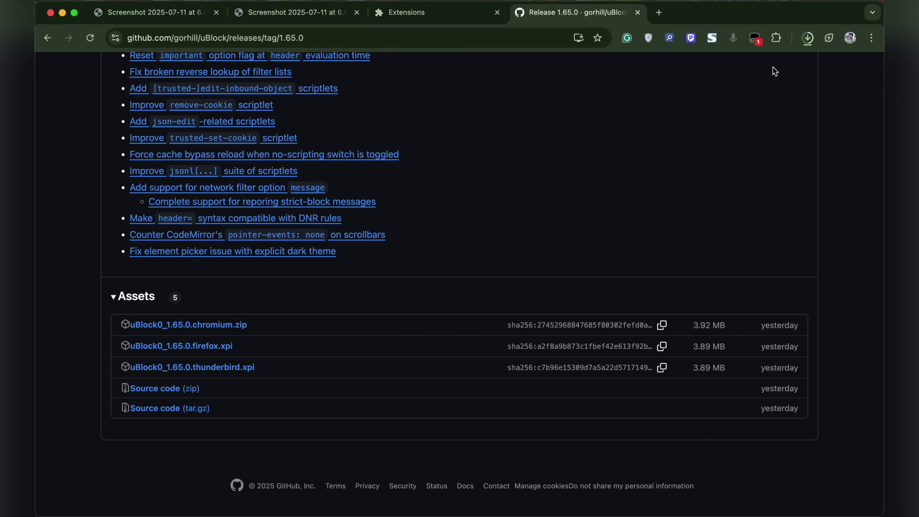
Step: Extract the downloaded uBlock zip into a uBlock0.chromium folder in Downloads, then return to Chrome
click(809, 43)
click(807, 39)
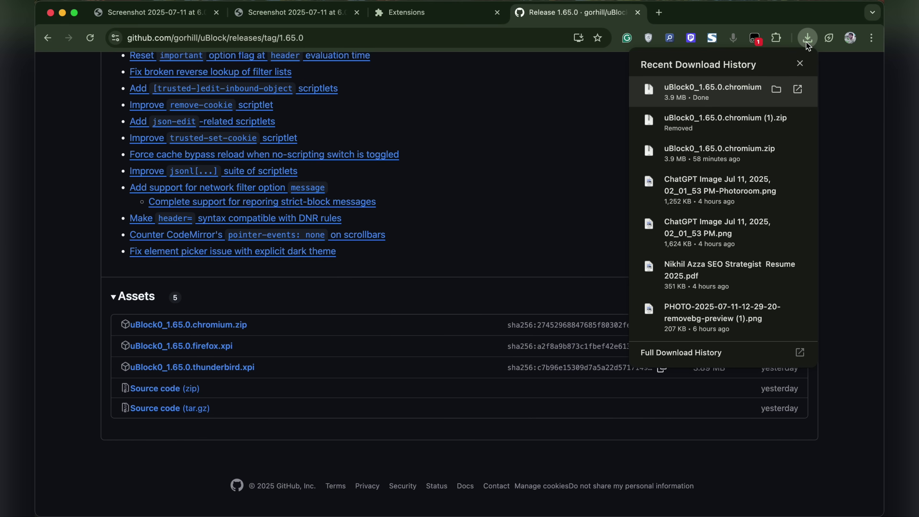
click(776, 91)
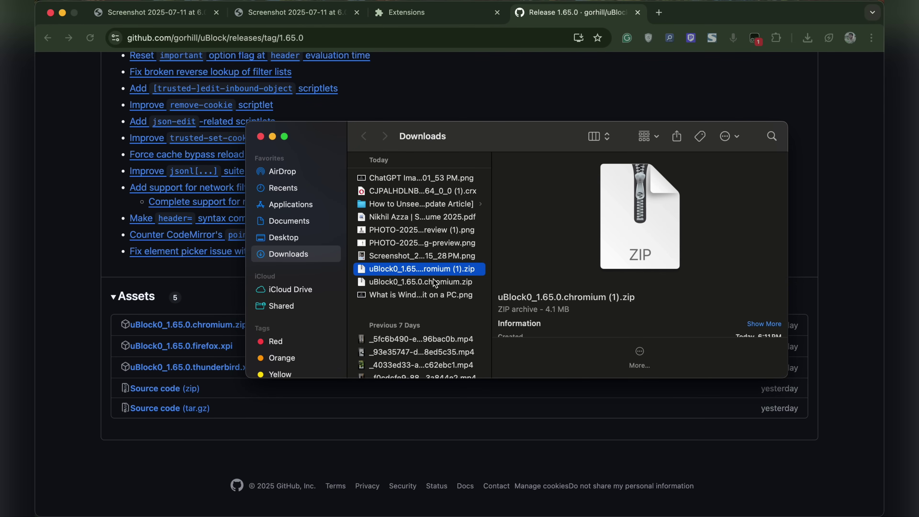
double_click(426, 271)
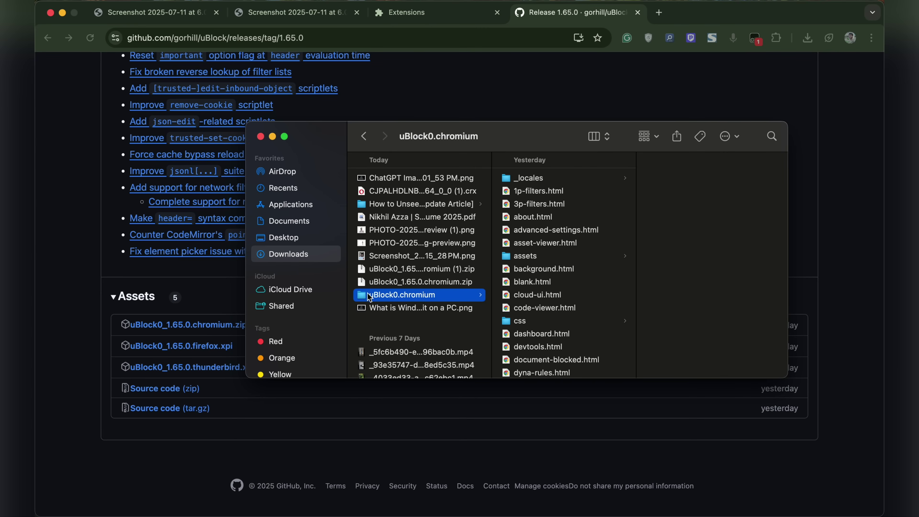
click(90, 310)
Step: Load the uBlock0.chromium folder as an unpacked extension on the Extensions page
click(405, 12)
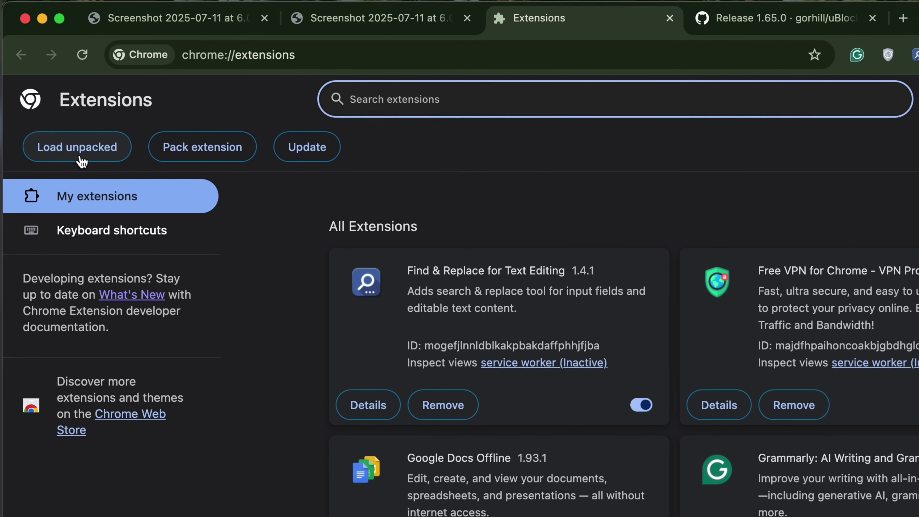
click(76, 138)
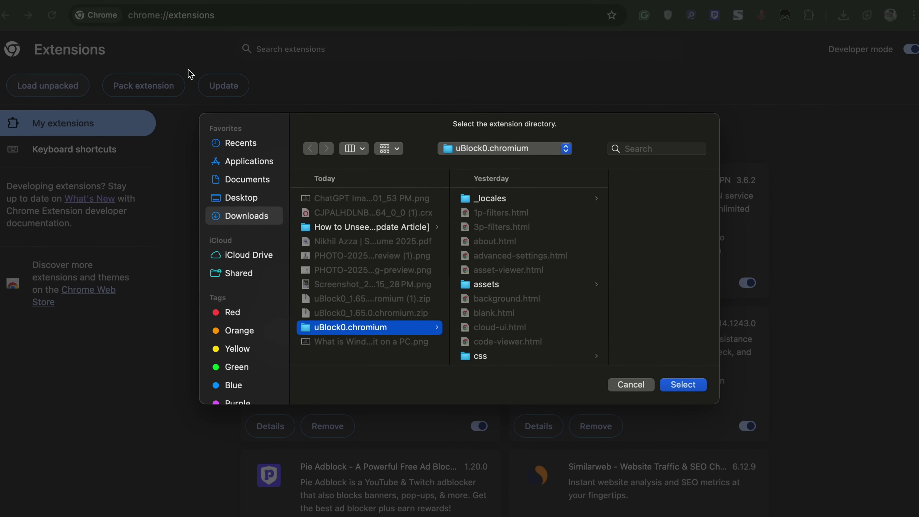
scroll(318, 305, down, 3)
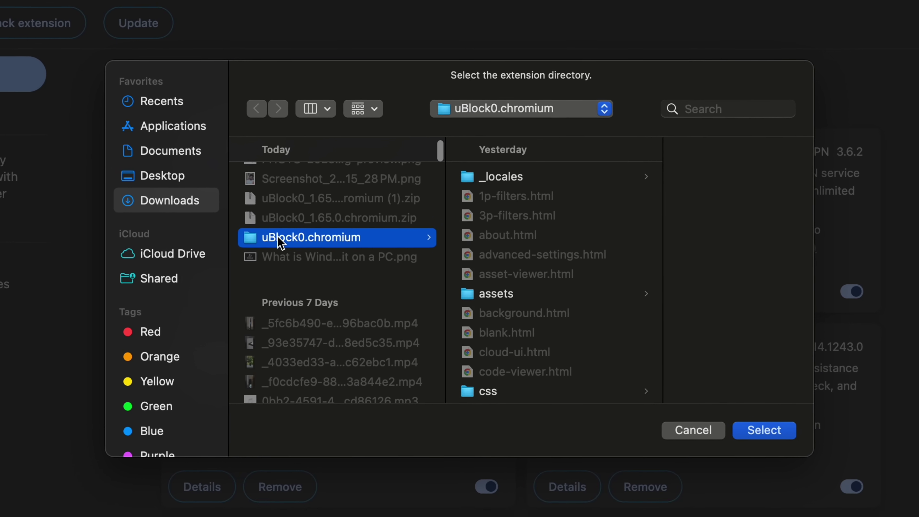
click(722, 407)
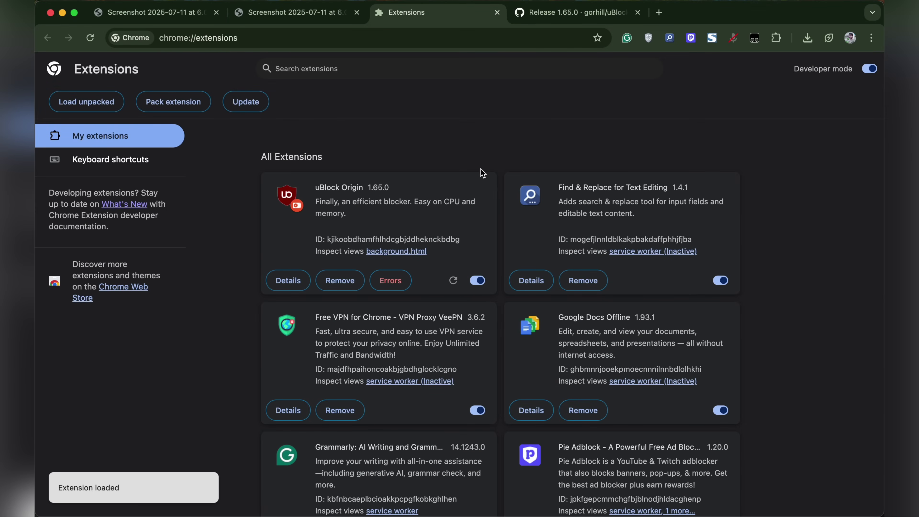
Step: Pin uBlock Origin to the toolbar and open its popup
click(776, 37)
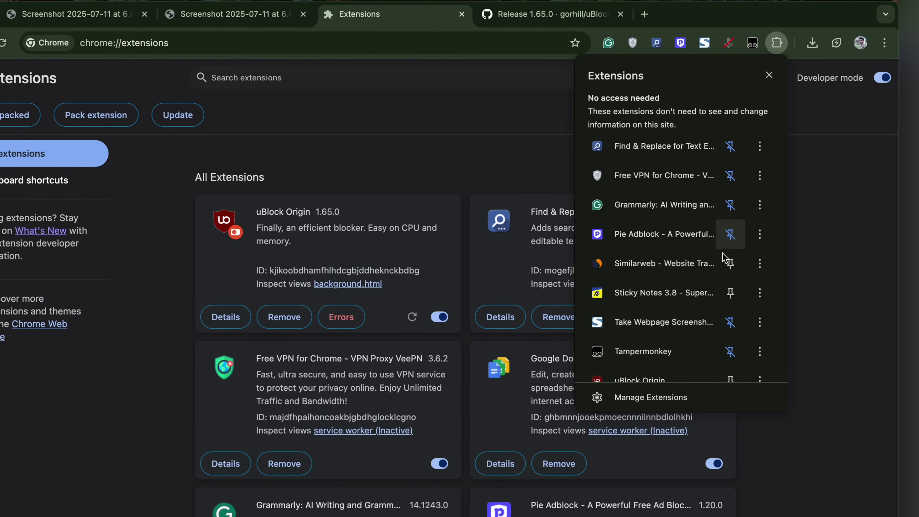
scroll(725, 319, down, 3)
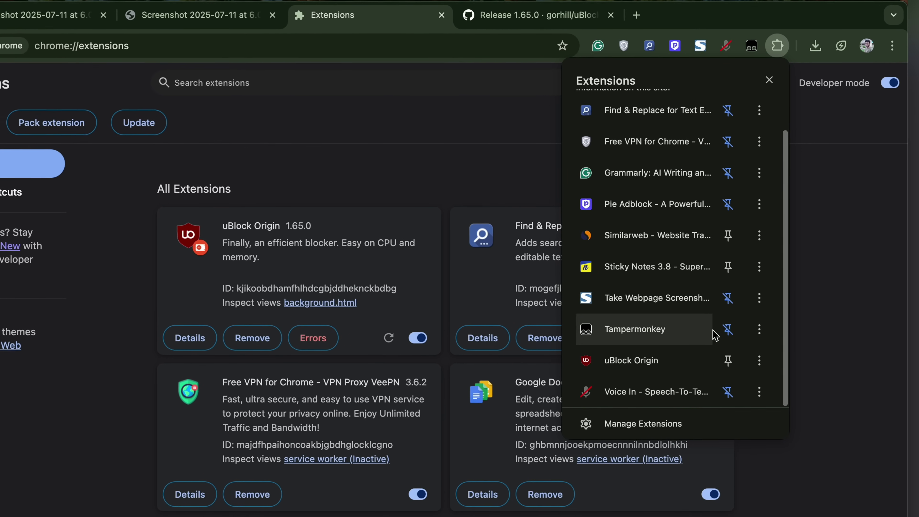
click(729, 337)
click(420, 117)
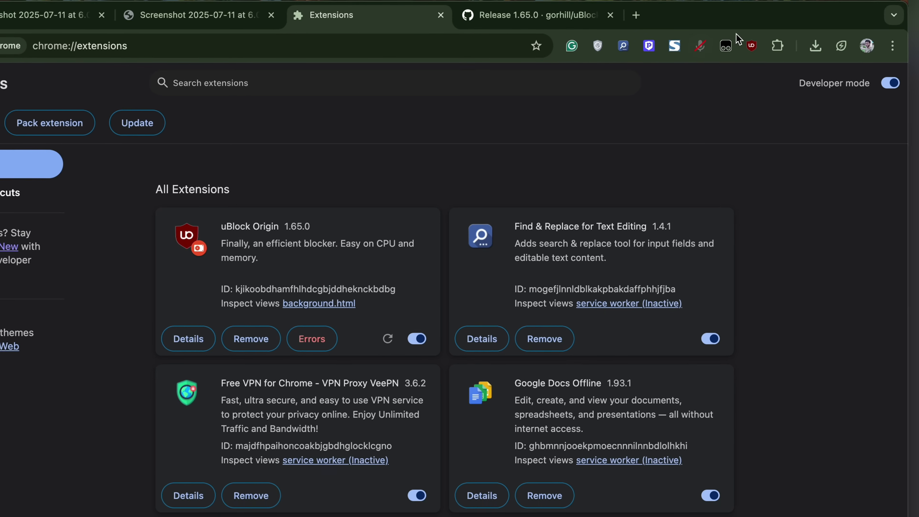
click(750, 48)
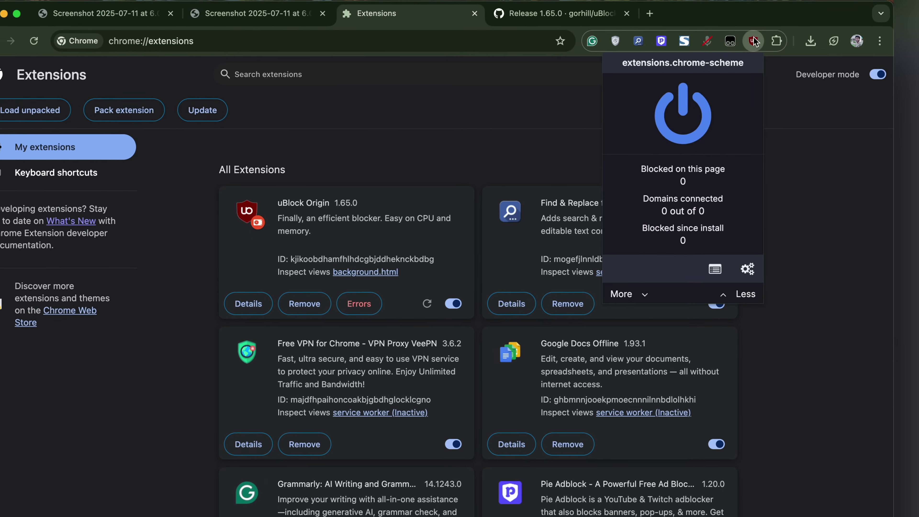
Step: Close the uBlock popup, view uBlock Origin's errors, and return to the 1.65.0 release page
click(244, 265)
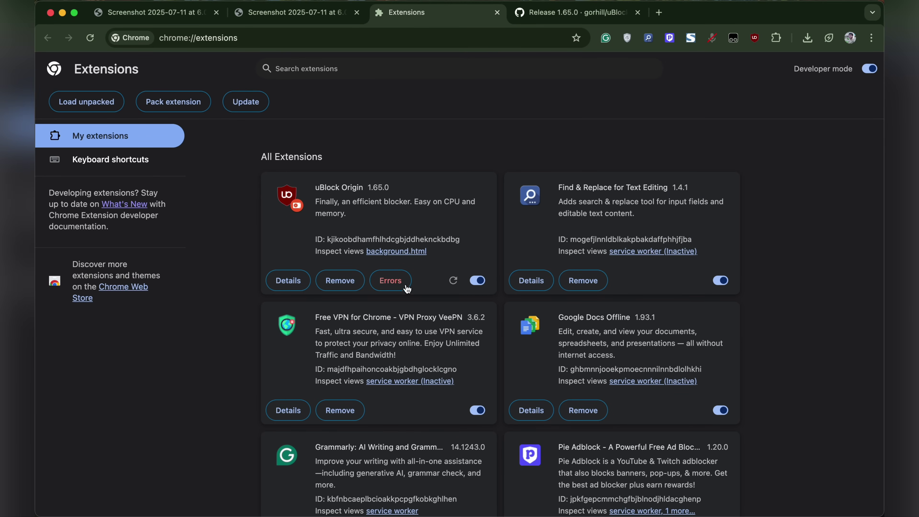
click(391, 281)
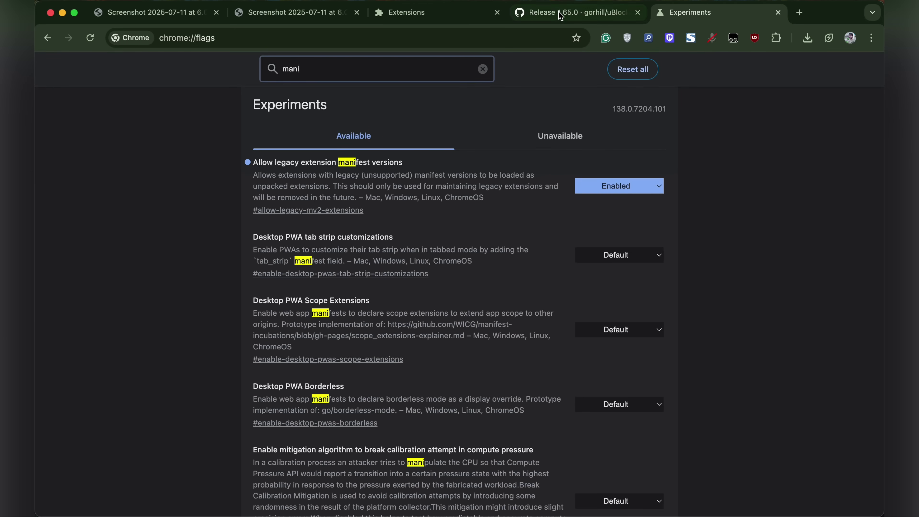
click(594, 13)
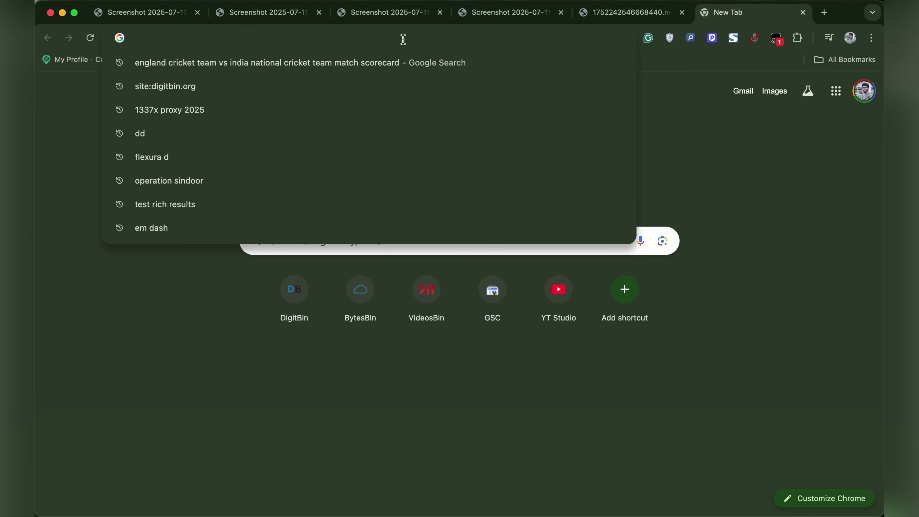
Step: Search 'crx downloader' and open Crx4Chrome's Picture-in-Picture by Google 1.14 crx download page
text(crx)
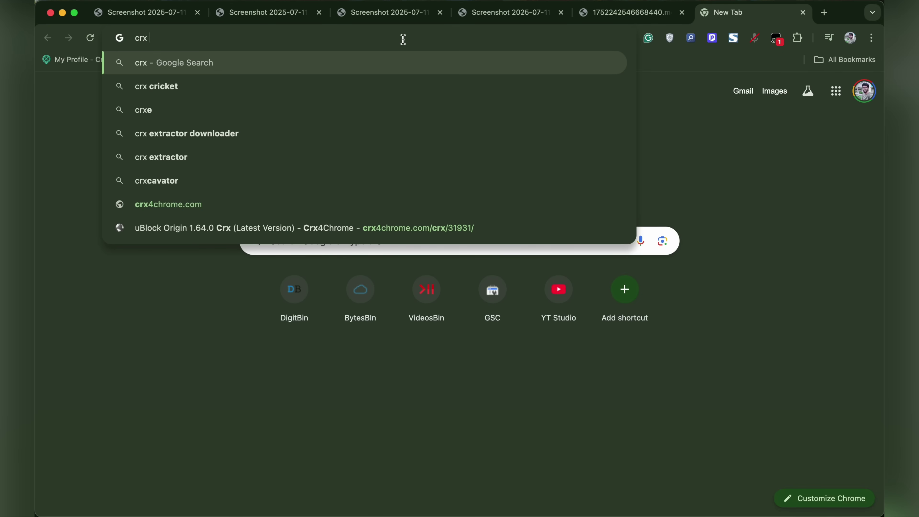
text( downloade)
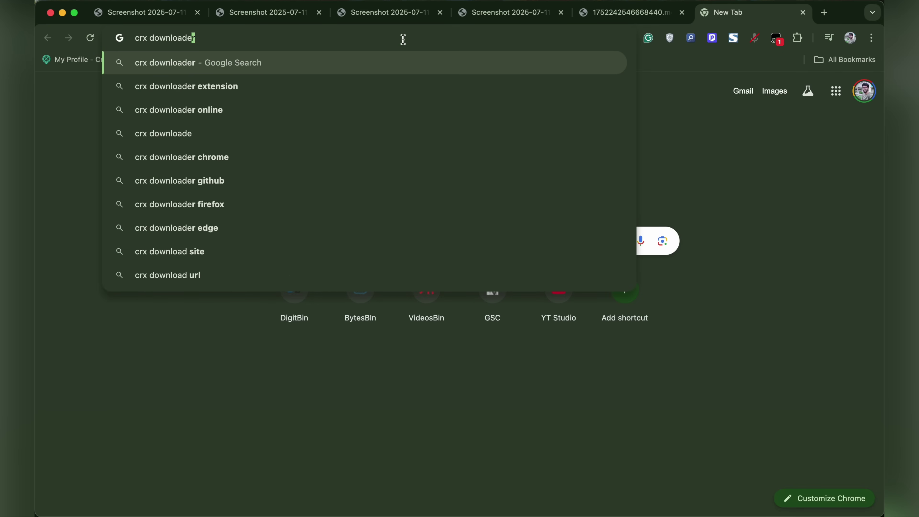
key(Return)
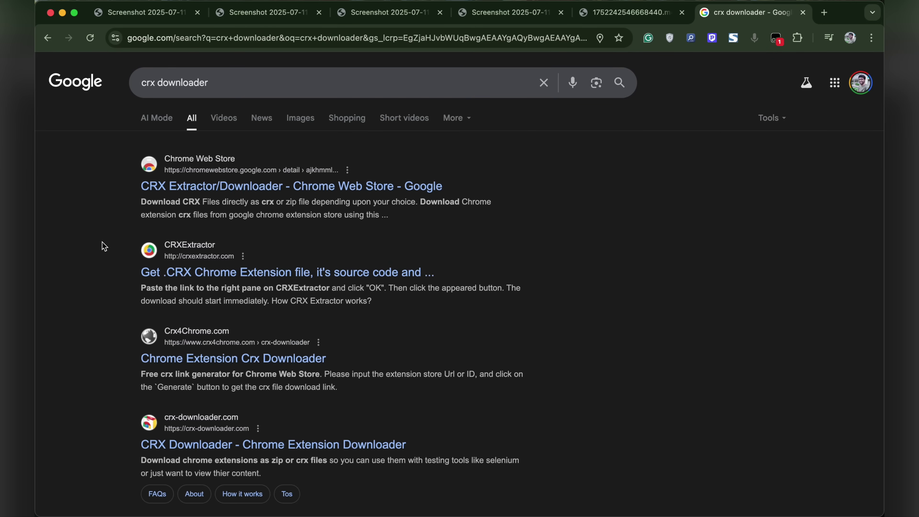
click(232, 360)
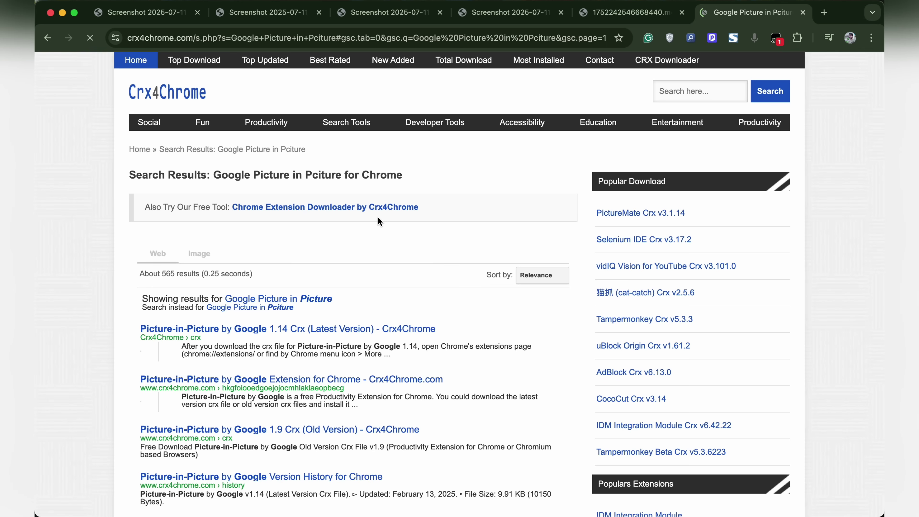
scroll(308, 283, down, 2)
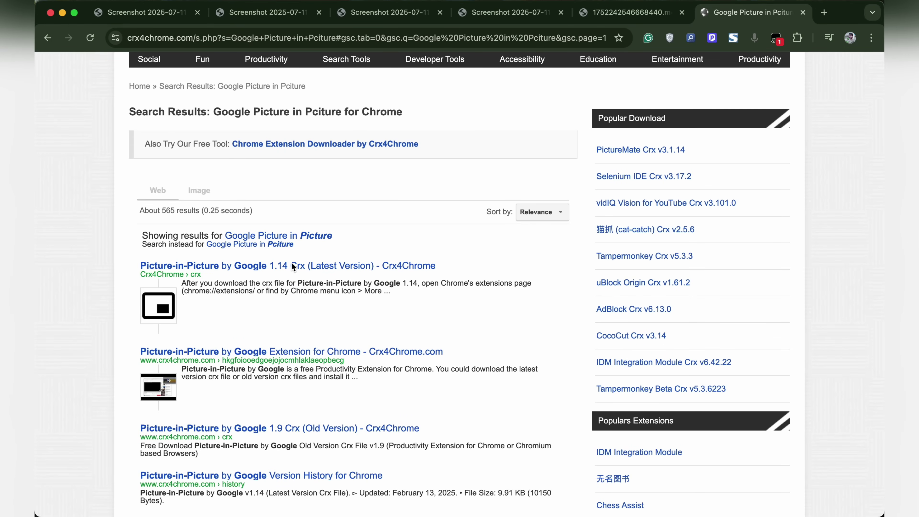
click(260, 267)
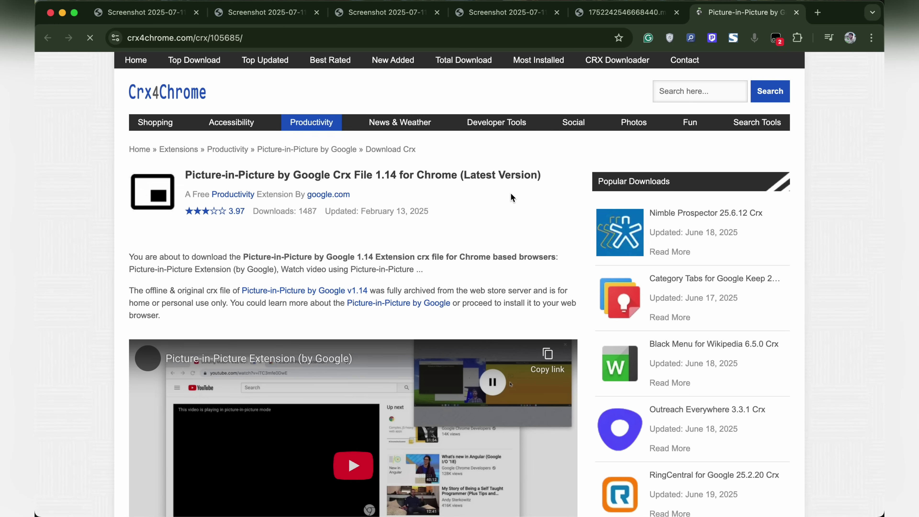
scroll(392, 266, down, 10)
scroll(392, 266, up, 1)
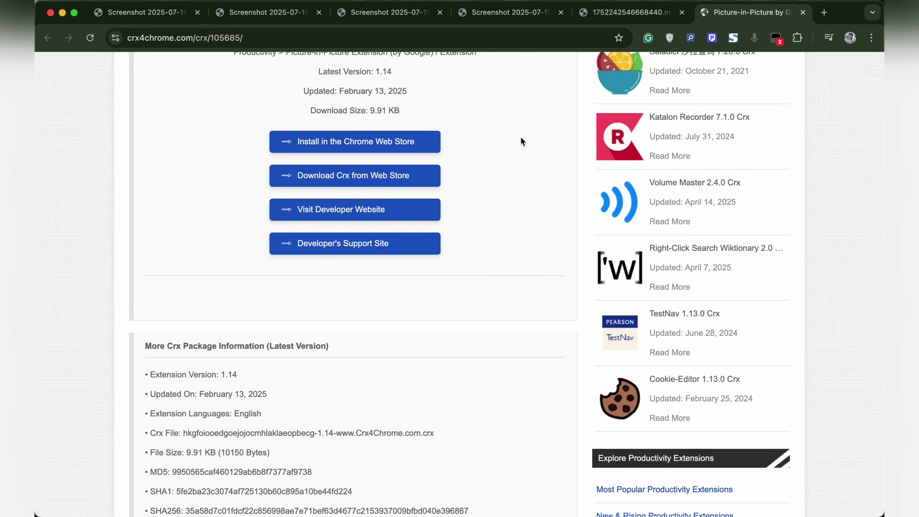
Step: Search 'crx extractor', open crxextractor.com, and bring up its .crx drop zone
click(342, 36)
text(crx extractor)
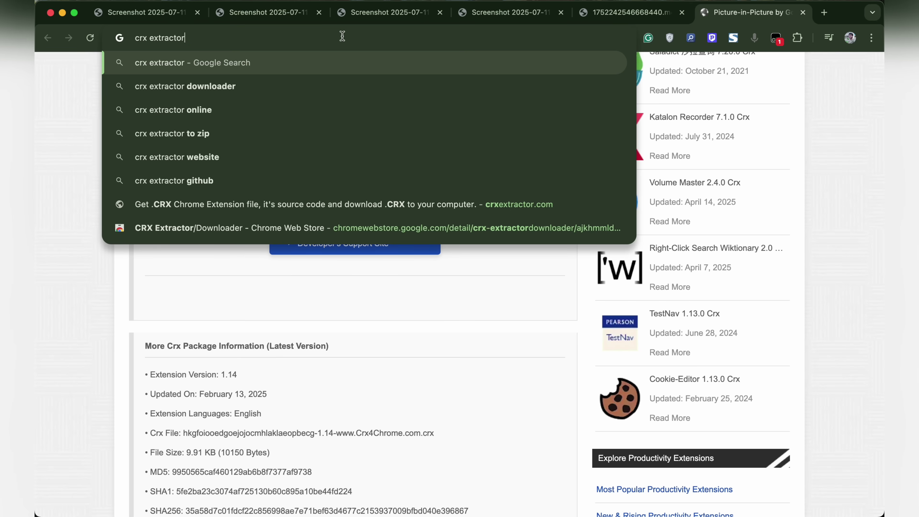
key(Return)
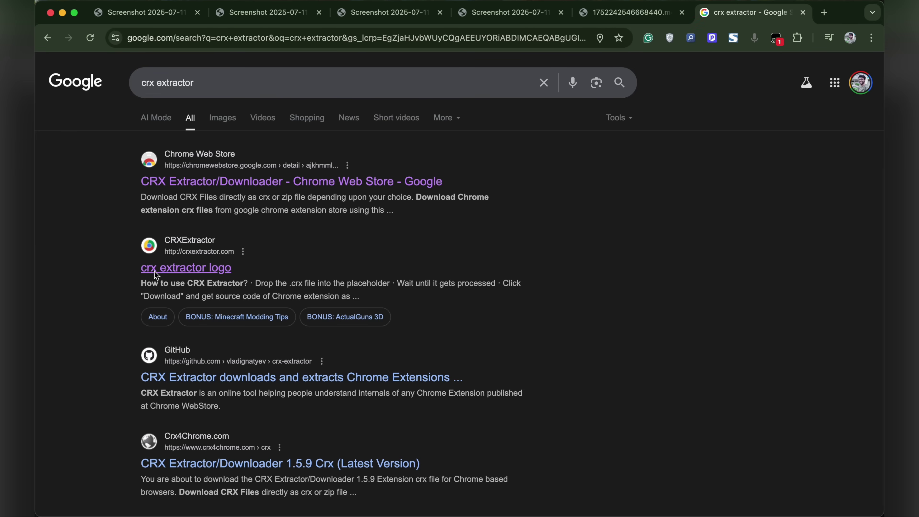
click(176, 269)
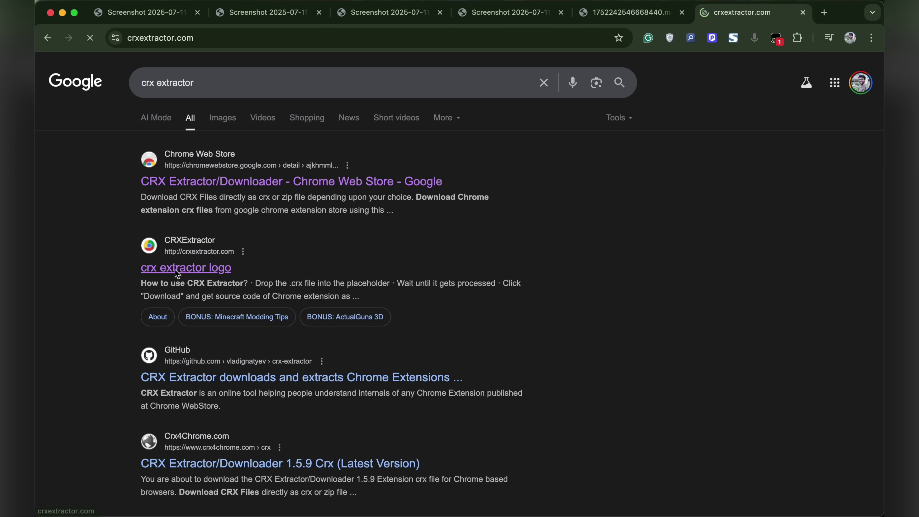
click(216, 208)
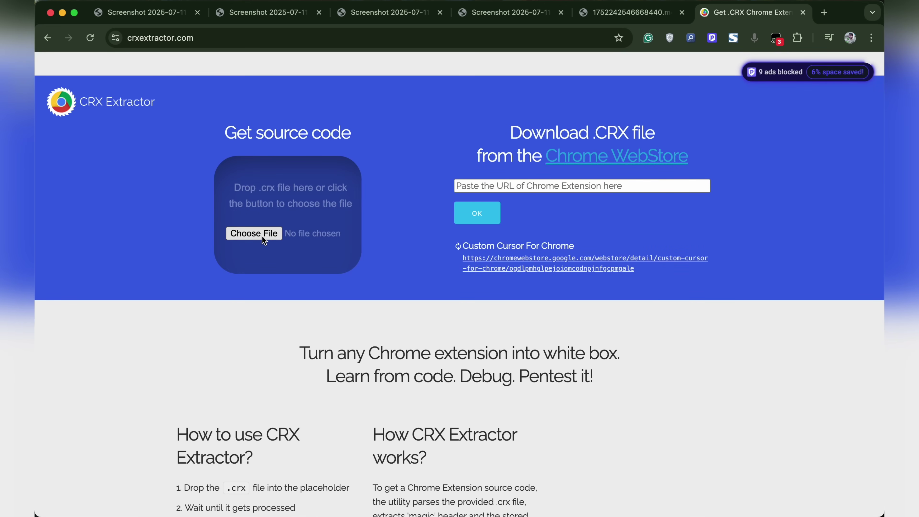
Step: Upload the downloaded .crx, download its source as CJPALHDLNBPAFIAMEJDNHCPHJBKEIAGM_1_64_0_0 (1).zip, and show it in Finder
click(262, 236)
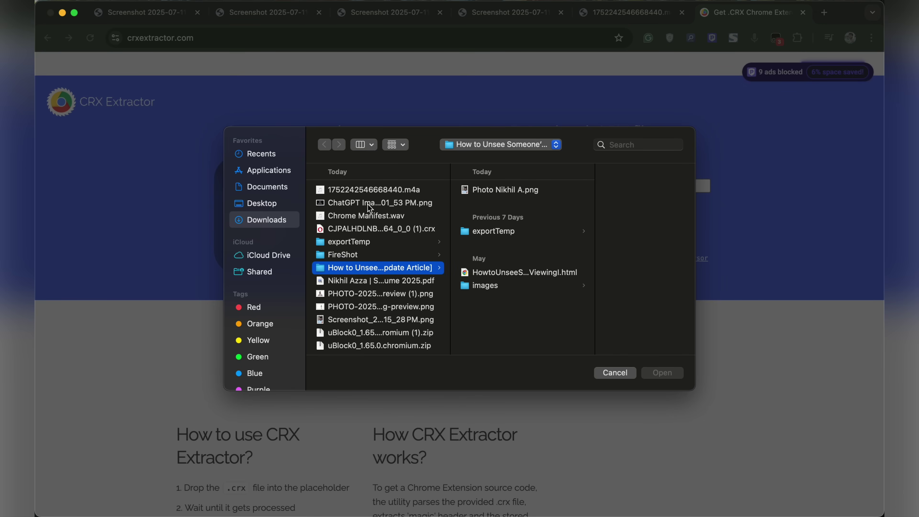
click(378, 228)
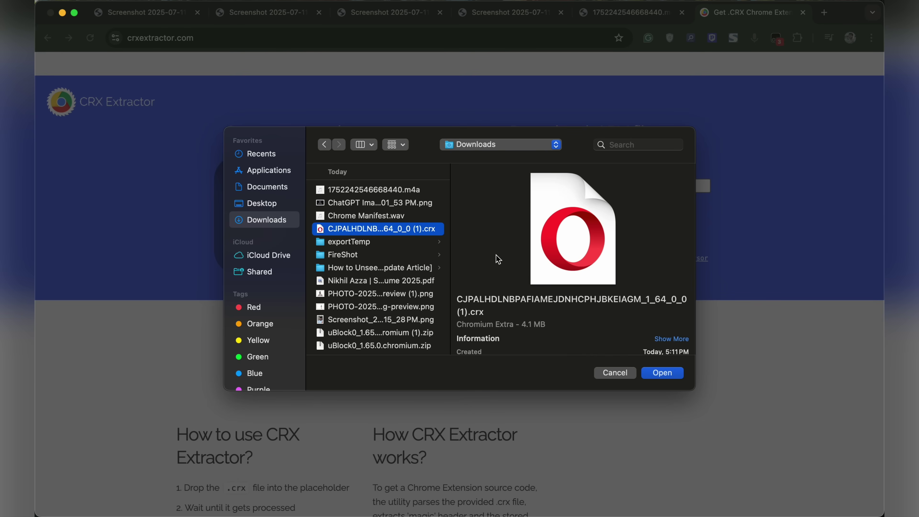
click(671, 375)
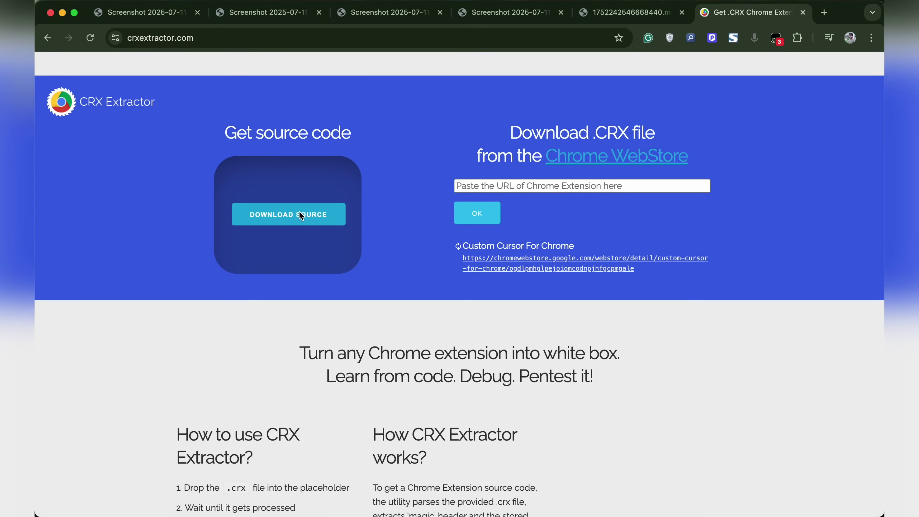
click(300, 215)
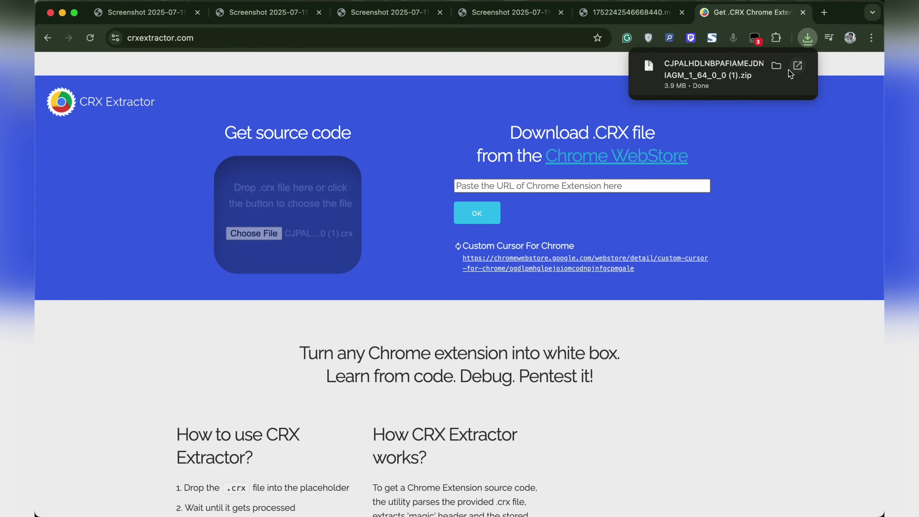
click(773, 70)
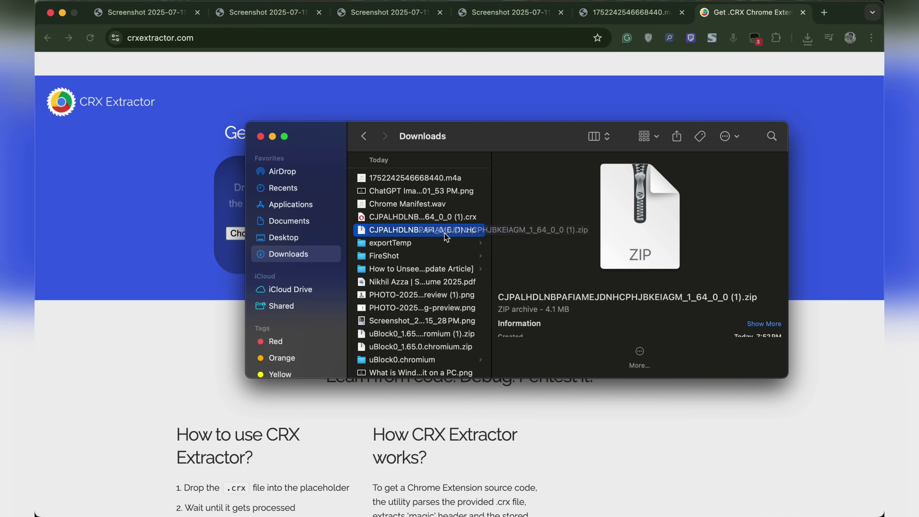
Step: Unzip CJPALHDLNBPAFIAMEJDNHCPHJBKEIAGM_1_64_0_0 (1).zip in the Finder Downloads window
double_click(434, 229)
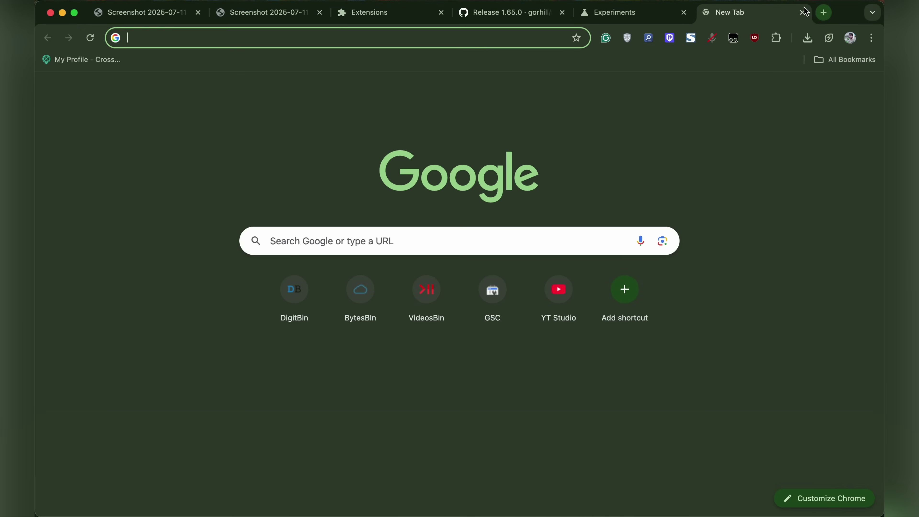
Step: Load digitbin.com and open the 'Google VEO 3 FREE for 90 Days' guide article
text(digitbin.com)
key(Return)
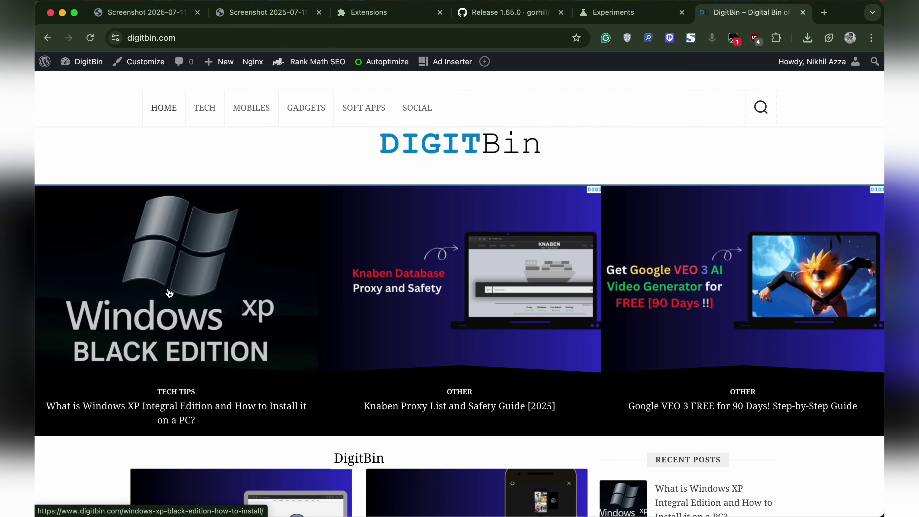
scroll(450, 199, down, 8)
scroll(712, 213, up, 6)
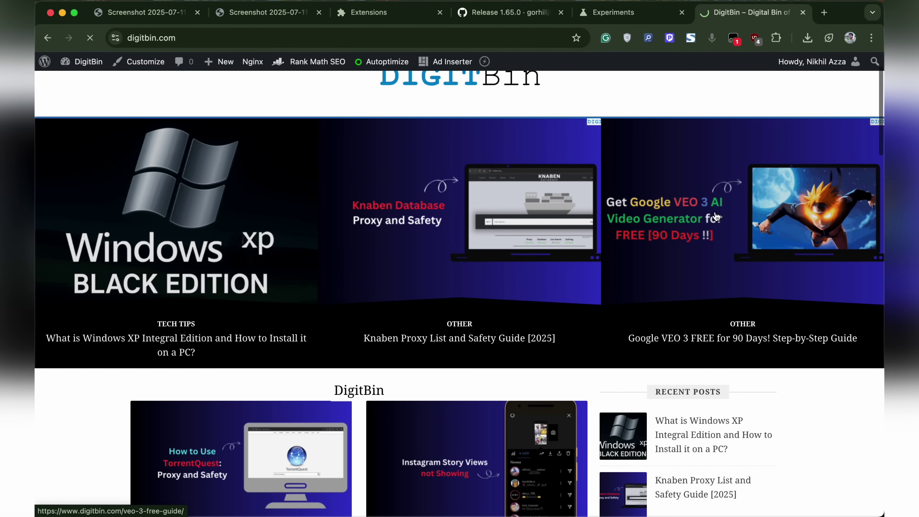
click(714, 212)
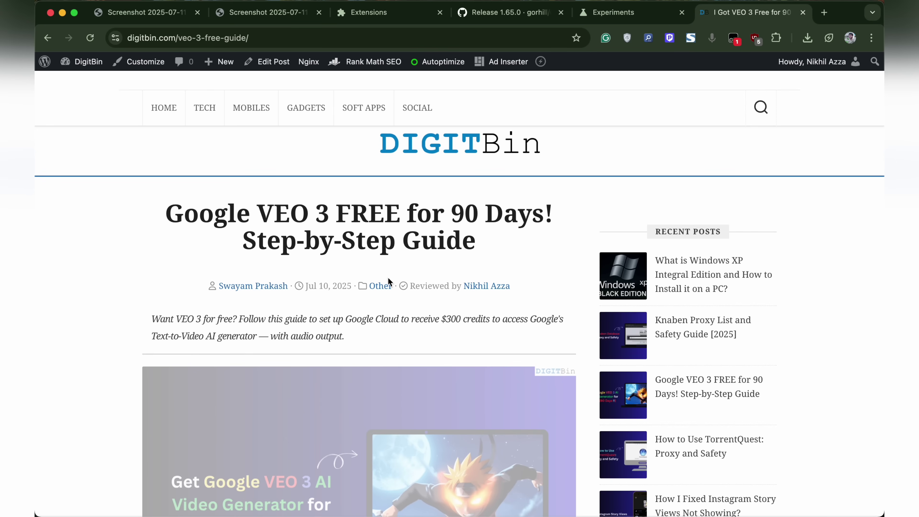
scroll(395, 271, down, 5)
Step: Check uBlock Origin's stats for the article, showing 5 requests blocked
click(755, 38)
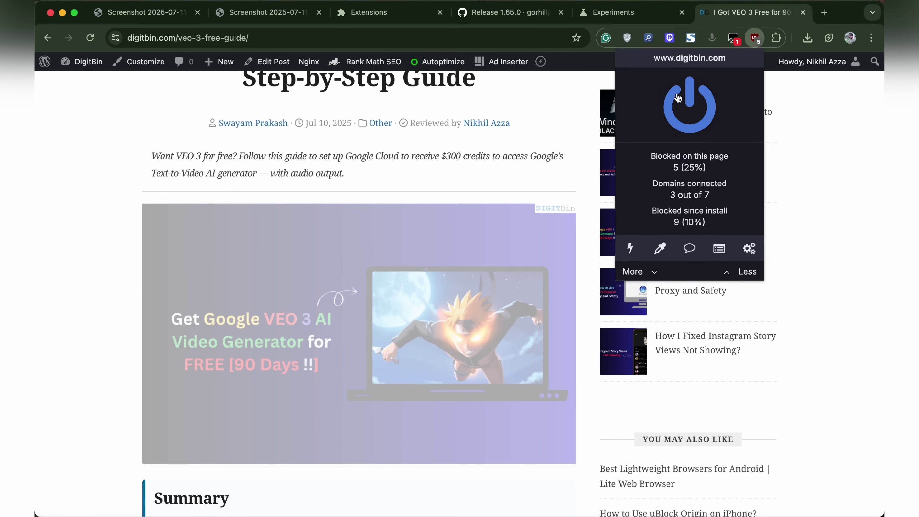
click(381, 183)
scroll(382, 183, down, 5)
scroll(381, 184, down, 10)
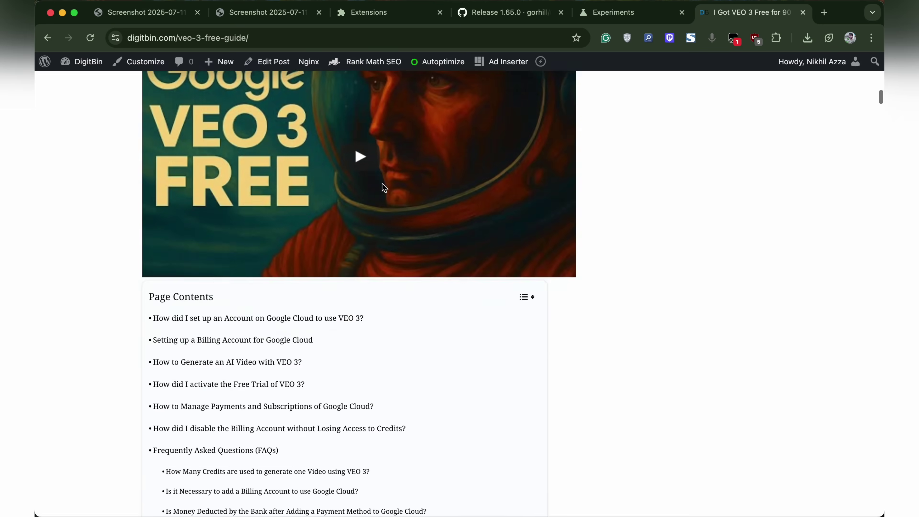
scroll(382, 183, up, 15)
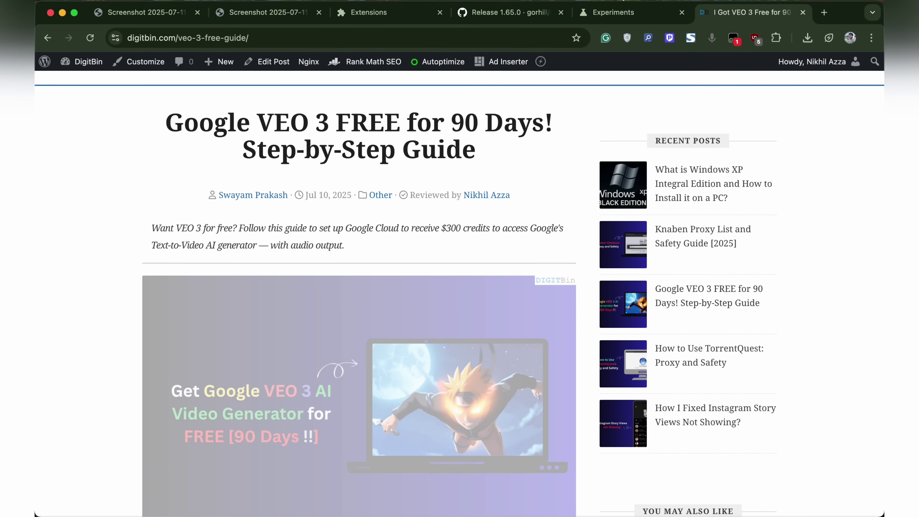